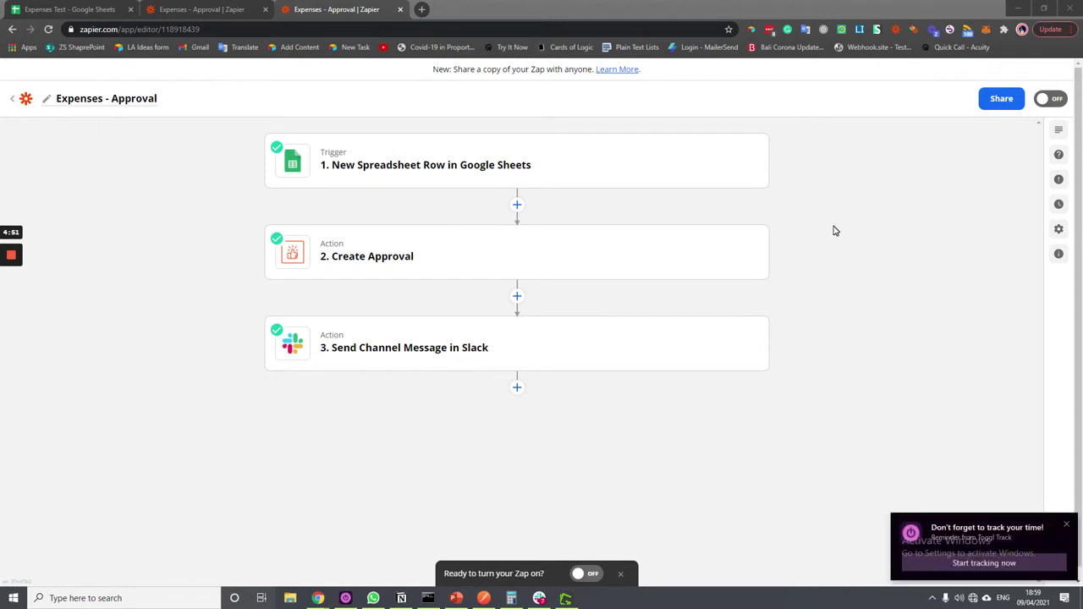
# - Switch from the Expenses - Approval zap to the 'Expenses Test - Google Sheets' spreadsheet
pyautogui.moveTo(449, 255)
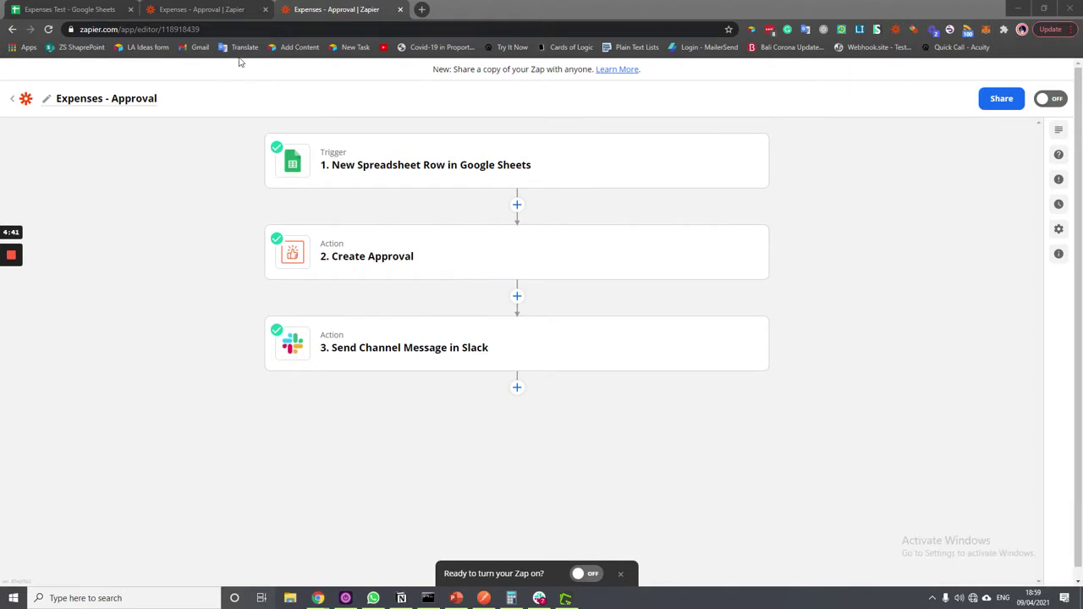
pyautogui.click(102, 10)
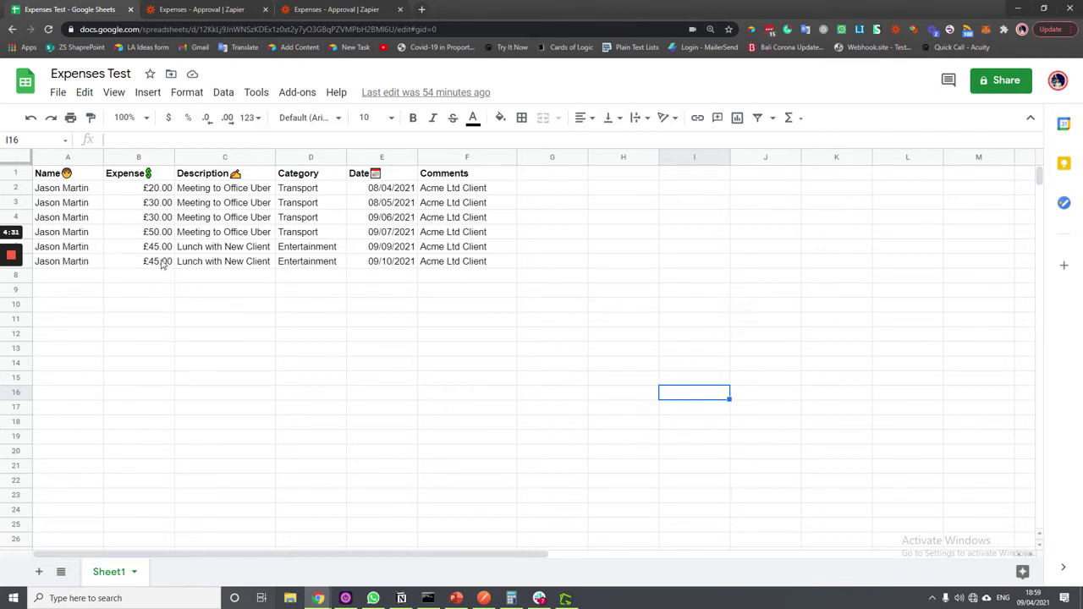
pyautogui.click(80, 262)
pyautogui.click(142, 261)
pyautogui.click(211, 263)
pyautogui.click(316, 267)
pyautogui.click(412, 267)
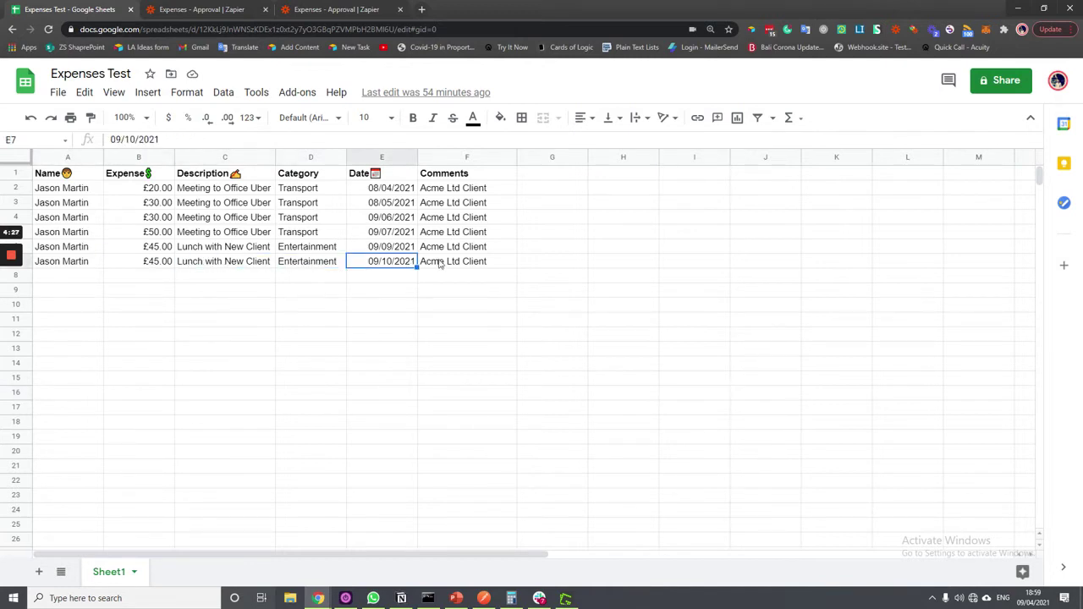
pyautogui.click(470, 264)
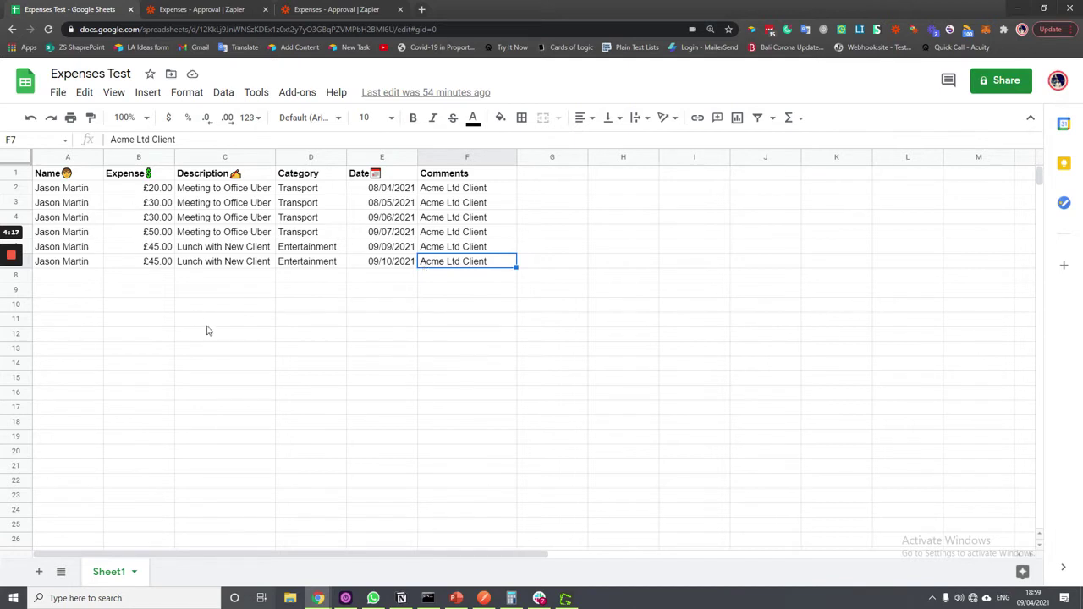
pyautogui.click(73, 267)
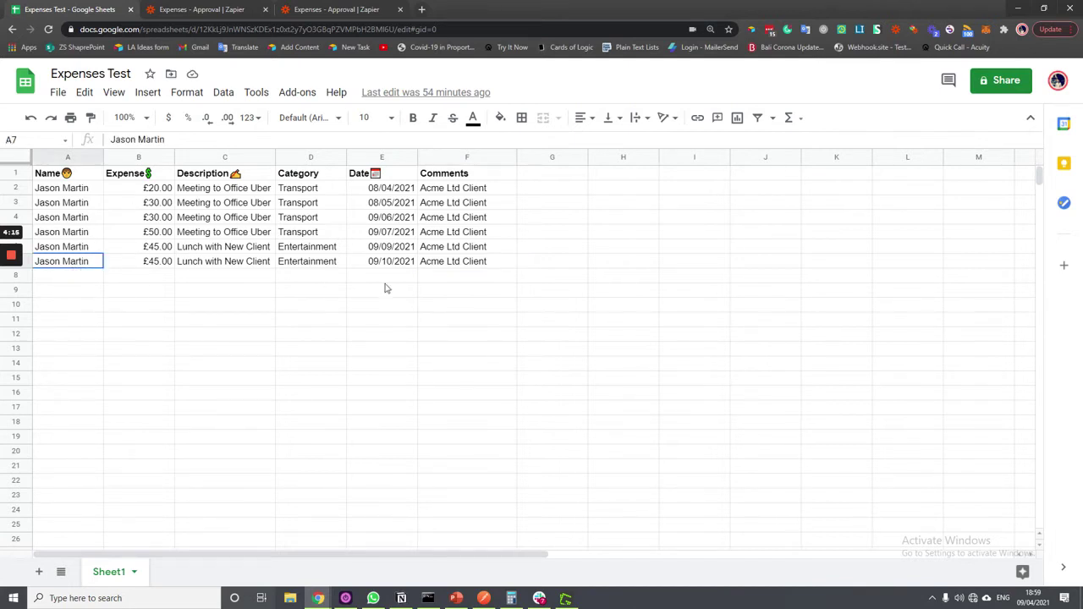
pyautogui.keyDown('shift'); pyautogui.click(483, 269); pyautogui.keyUp('shift')
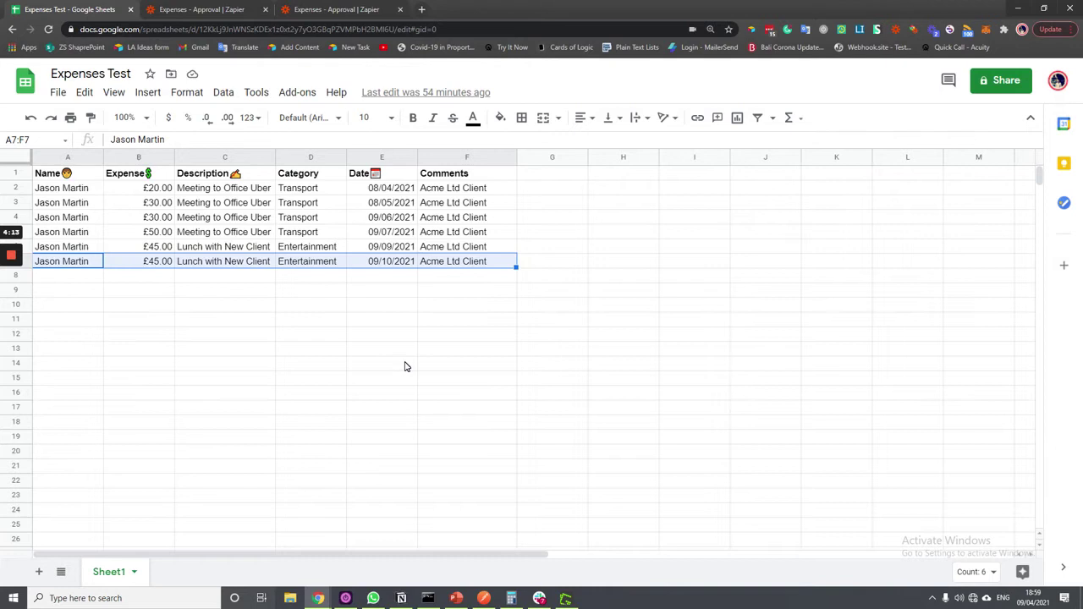
# - Test the spreadsheet trigger to fetch a sample expense row, then continue to the zap overview
pyautogui.click(213, 8)
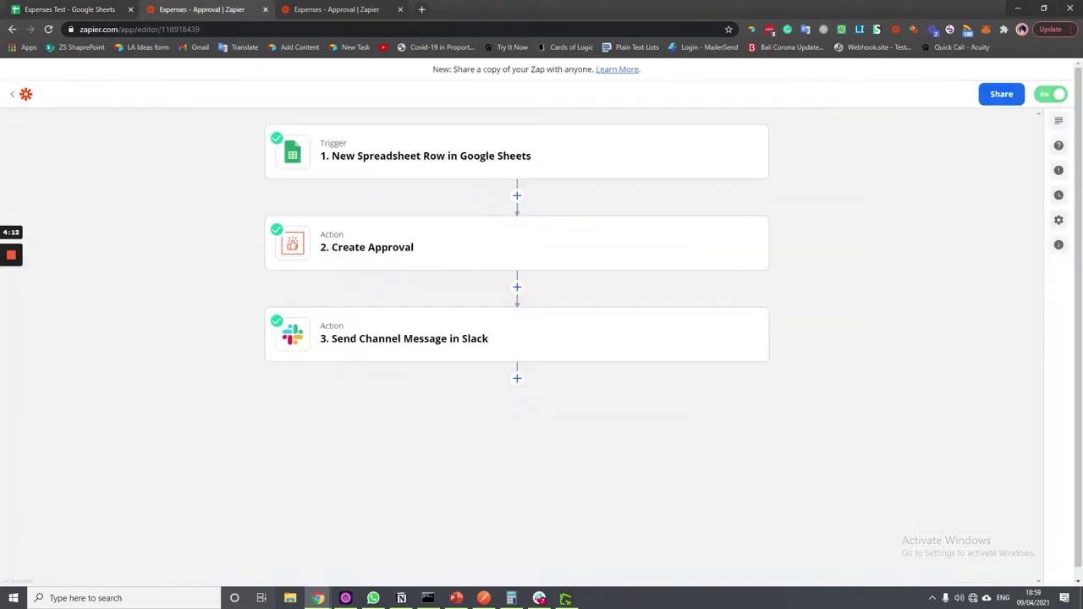
pyautogui.click(406, 151)
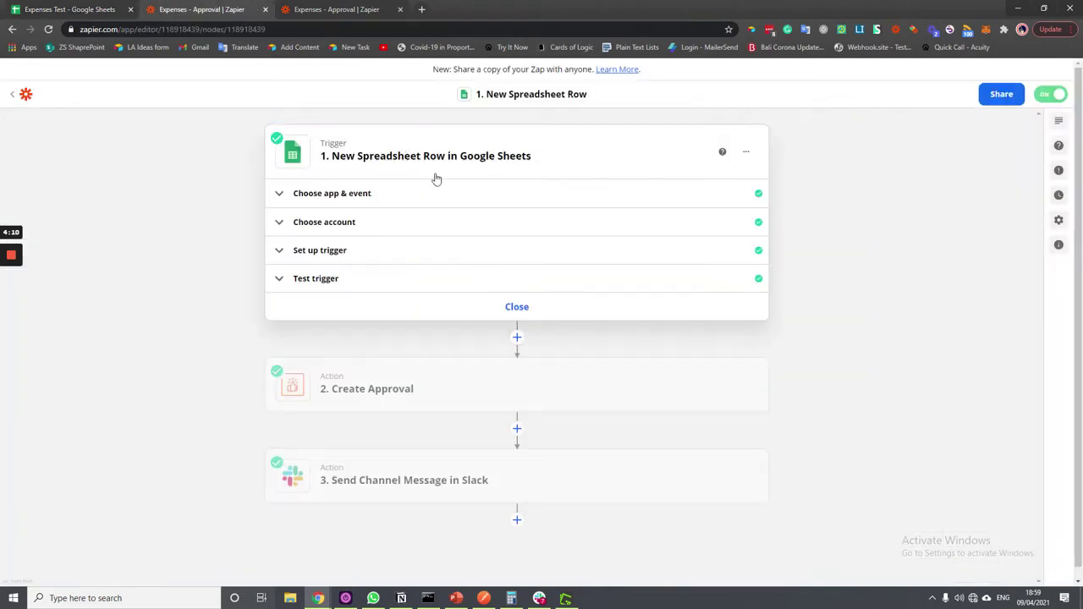
pyautogui.click(385, 254)
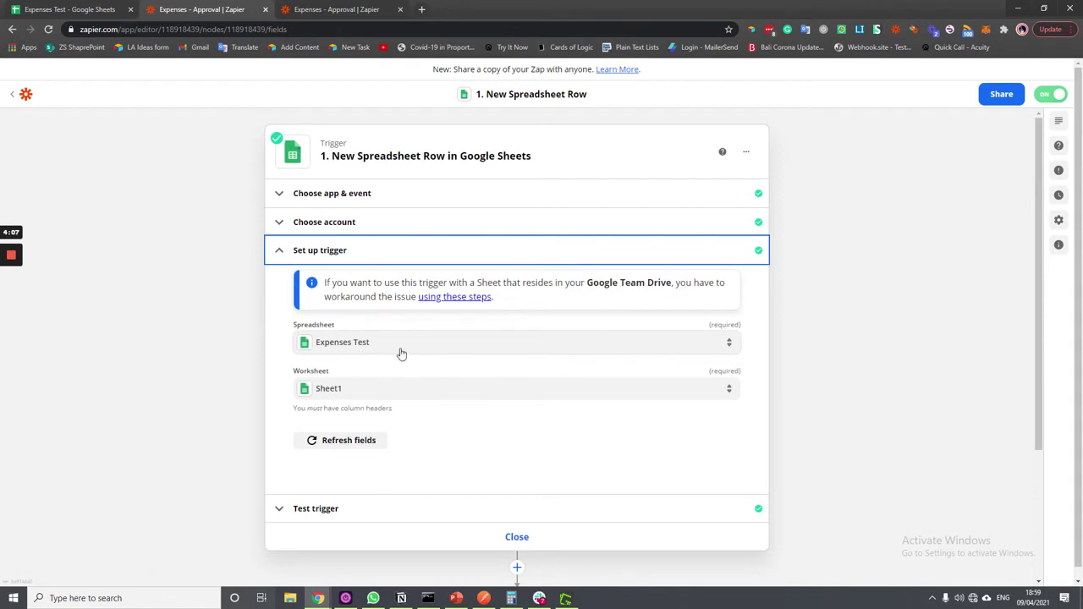
pyautogui.click(352, 512)
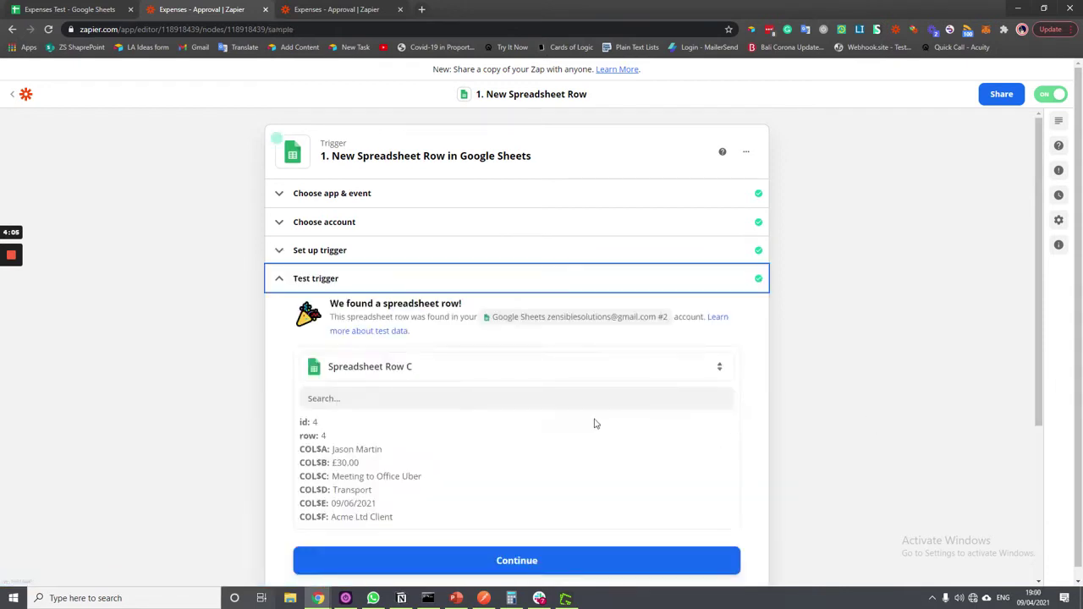
pyautogui.scroll(-2, 593, 389)
pyautogui.moveTo(380, 343); pyautogui.dragTo(330, 337)
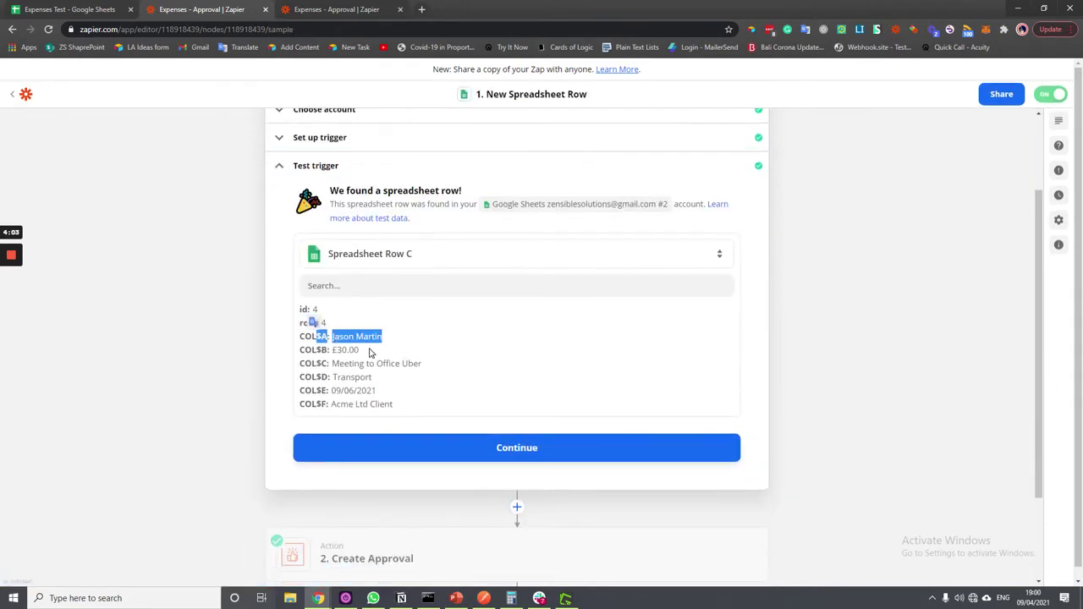
pyautogui.click(372, 354)
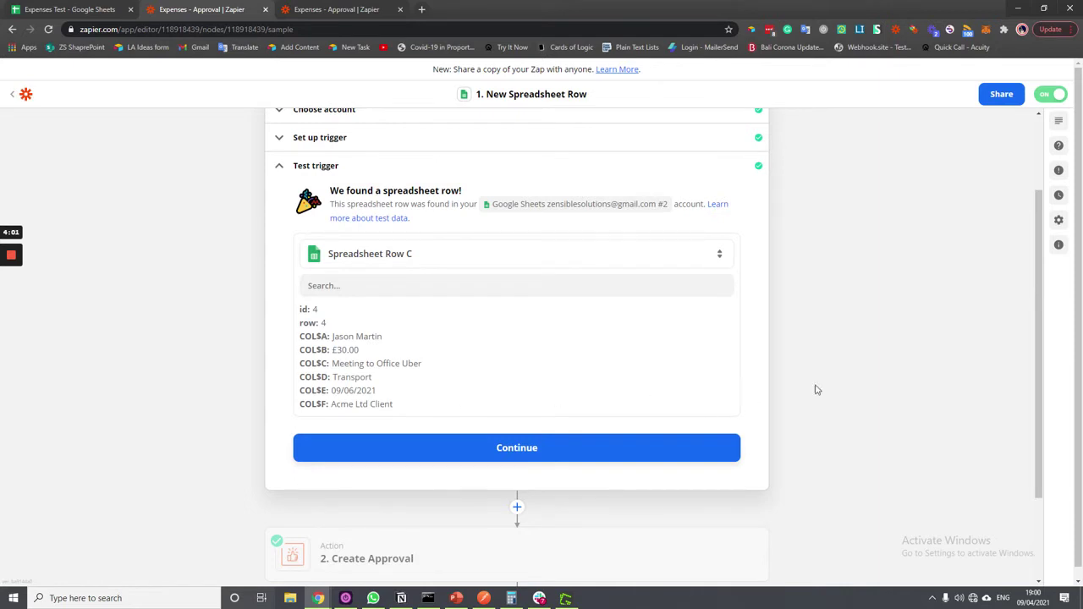
pyautogui.click(524, 450)
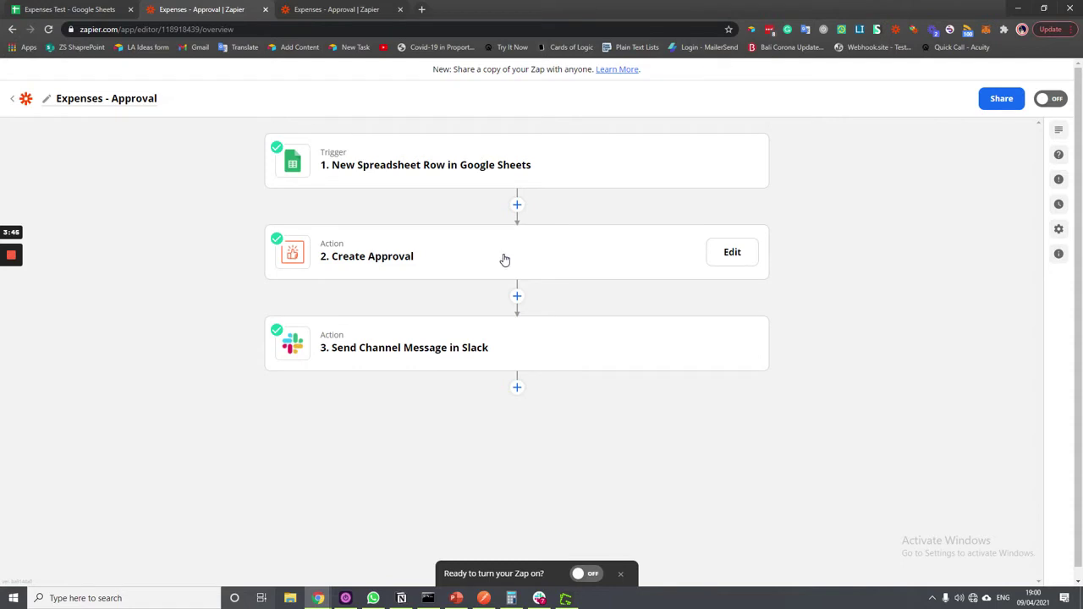
# - Inspect step 2's app and event, and search 'appr' in a new action step's app picker
pyautogui.click(448, 252)
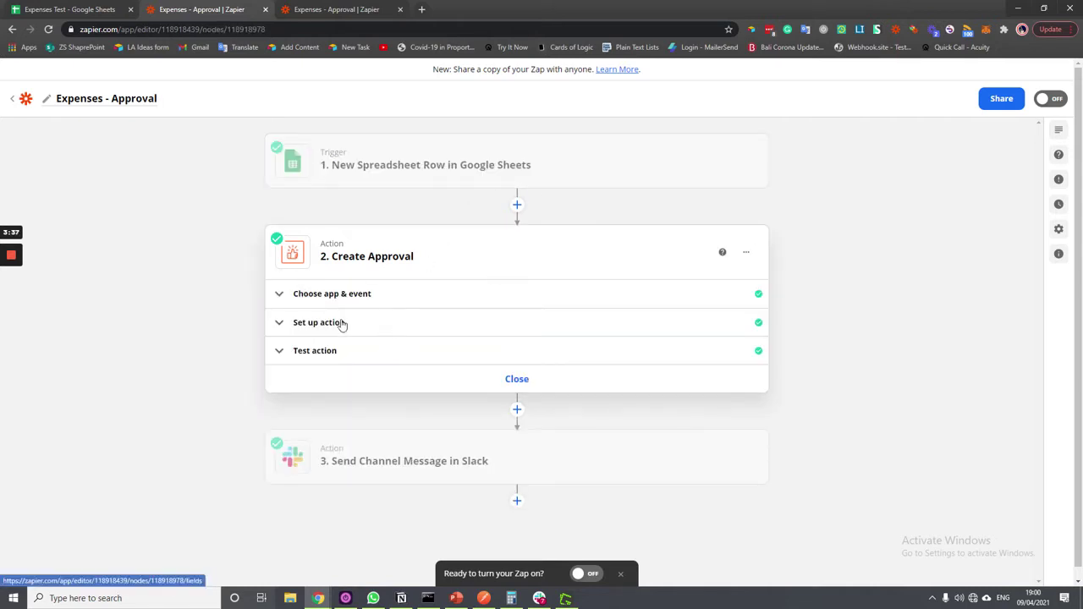
pyautogui.click(340, 325)
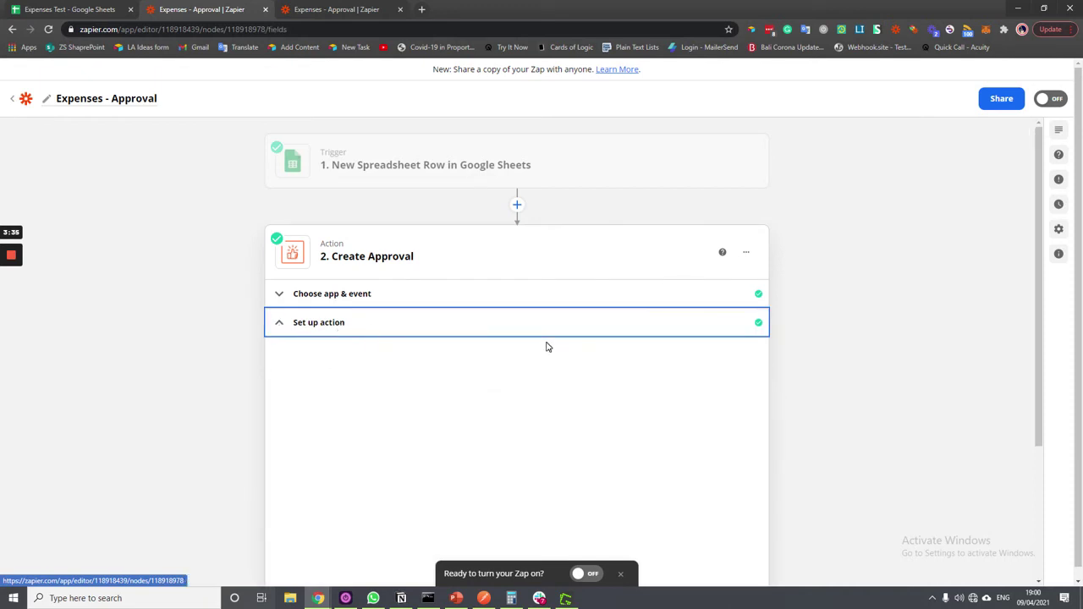
pyautogui.click(388, 292)
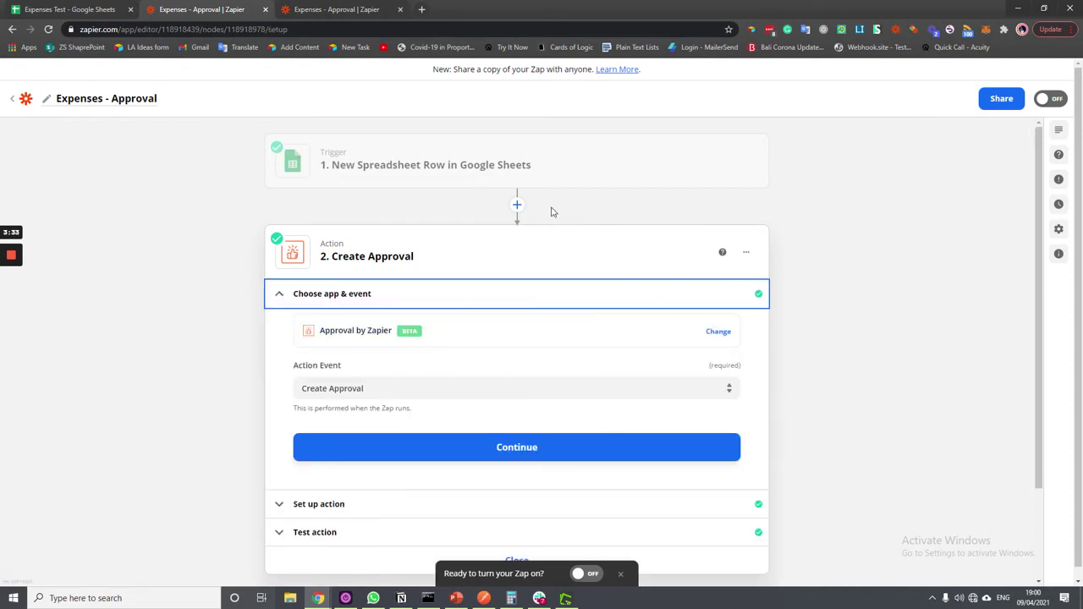
pyautogui.click(517, 205)
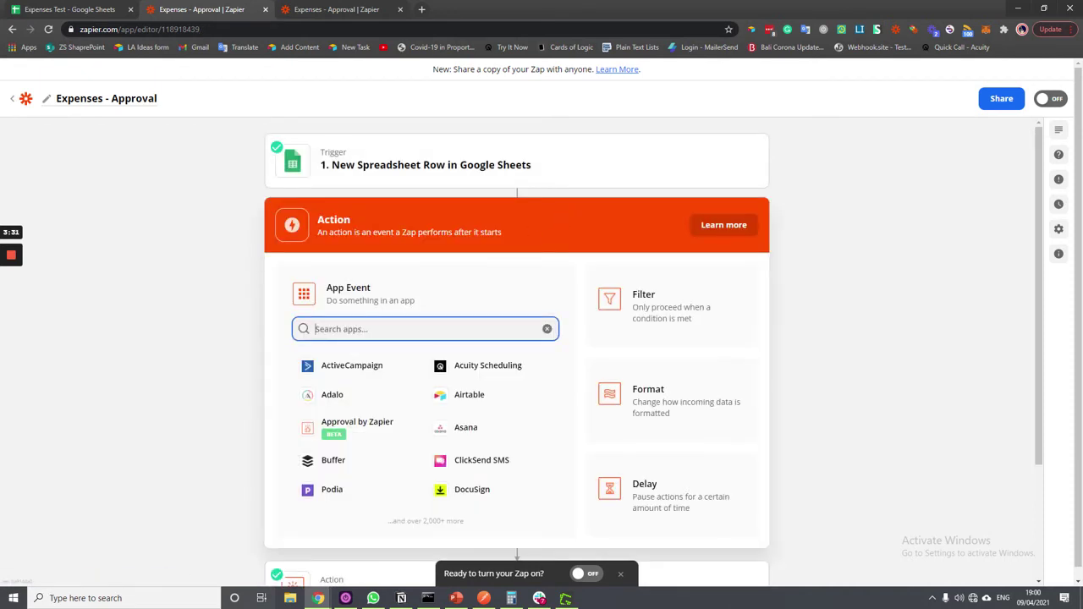
pyautogui.write('appr')
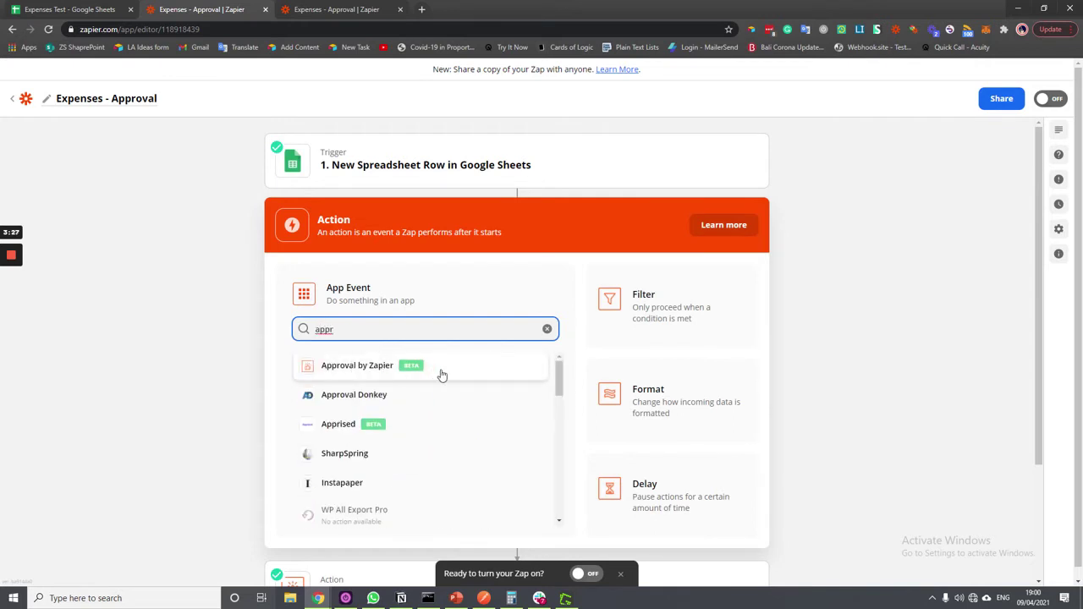
pyautogui.click(876, 269)
# - Choose Create Approval as step 2's Approval by Zapier action event
pyautogui.click(480, 254)
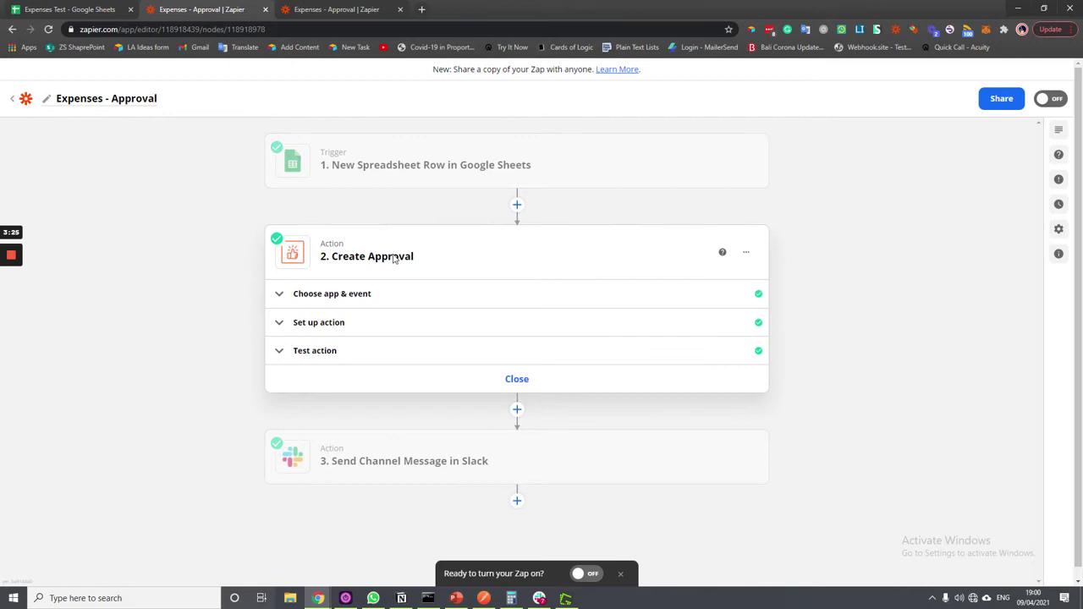
pyautogui.click(406, 296)
pyautogui.click(516, 388)
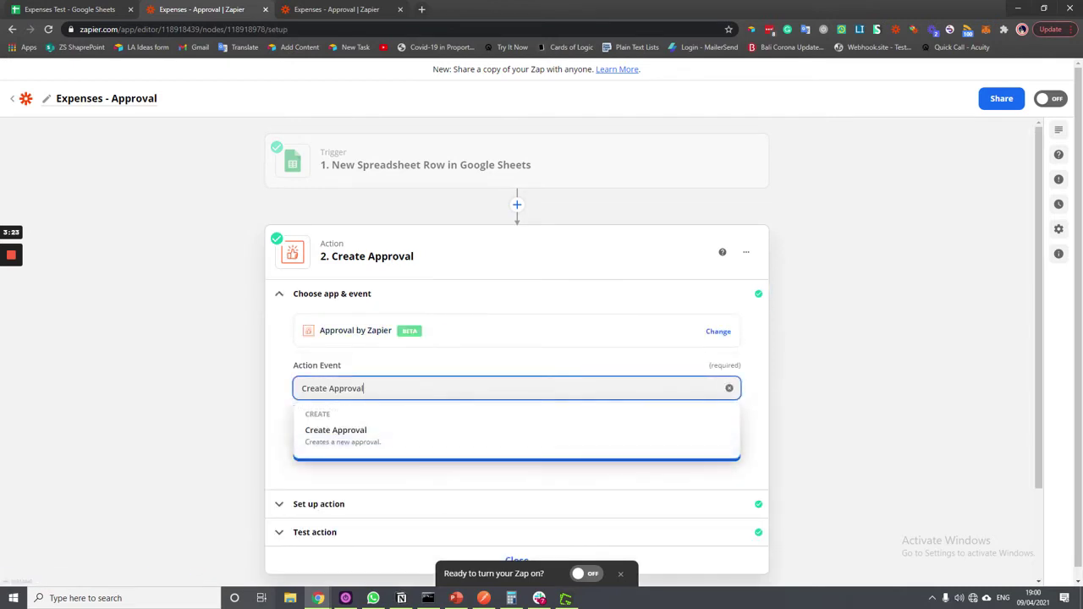
pyautogui.click(213, 418)
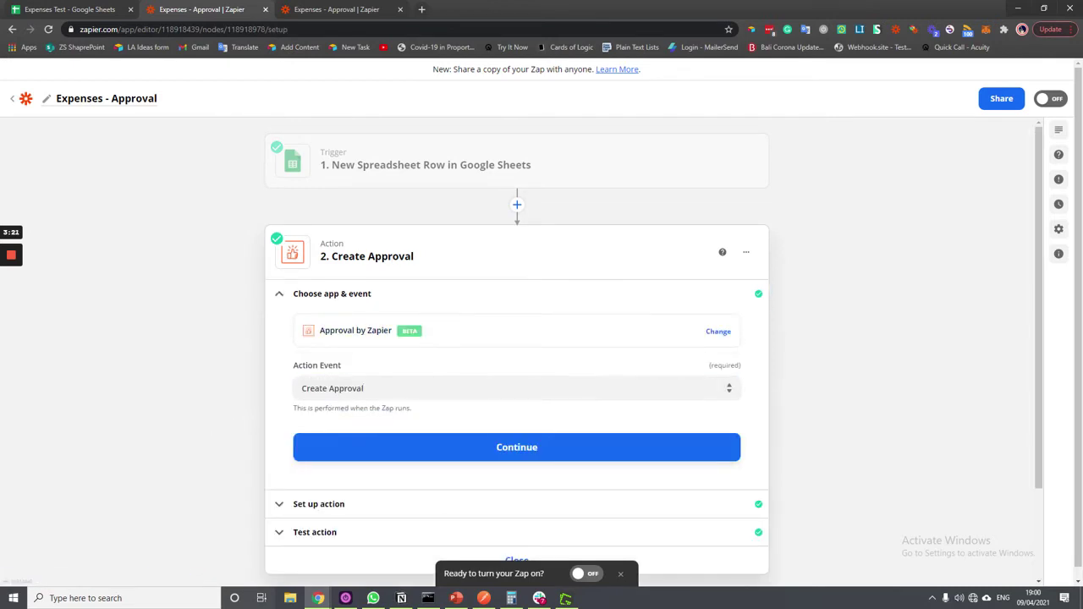
pyautogui.scroll(-2, 345, 455)
# - Add Comments as an extra column in the Create Approval step's inbox field table
pyautogui.click(351, 389)
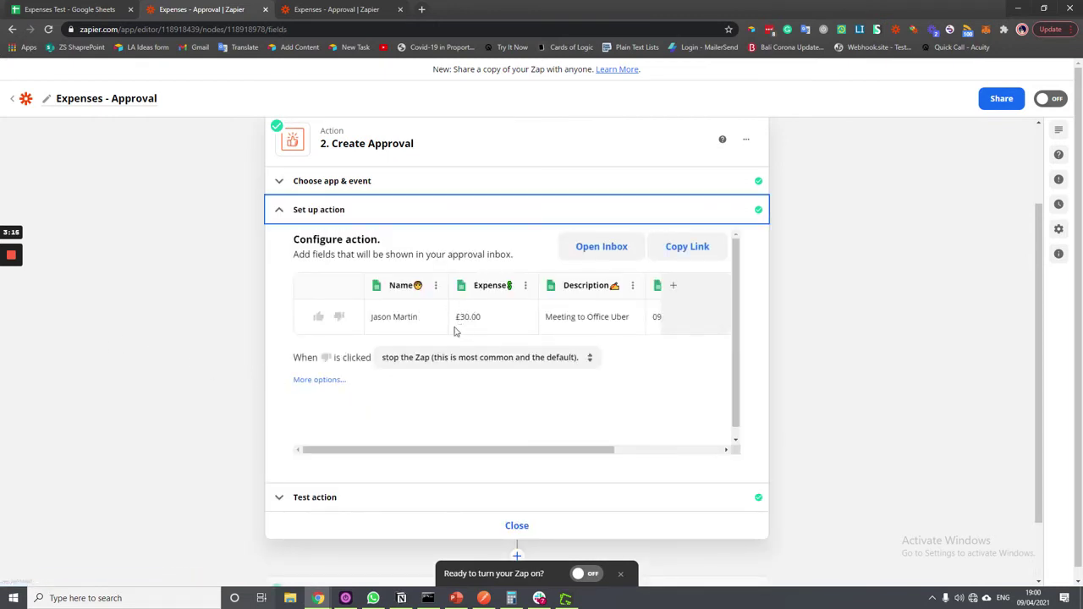
pyautogui.moveTo(574, 457); pyautogui.dragTo(533, 455)
pyautogui.moveTo(556, 452); pyautogui.dragTo(732, 454)
pyautogui.click(673, 285)
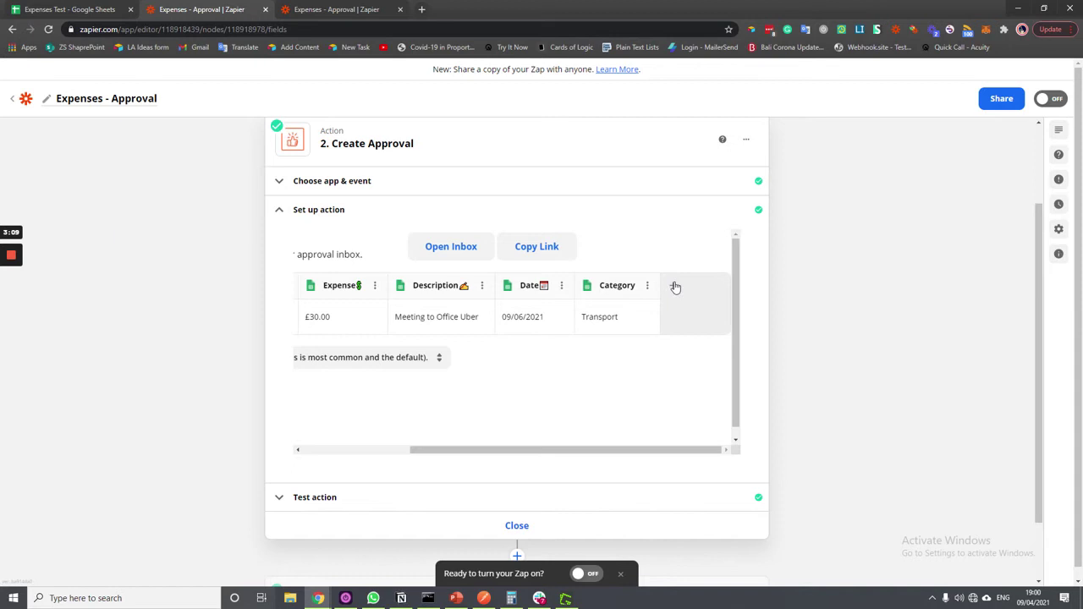
pyautogui.click(581, 339)
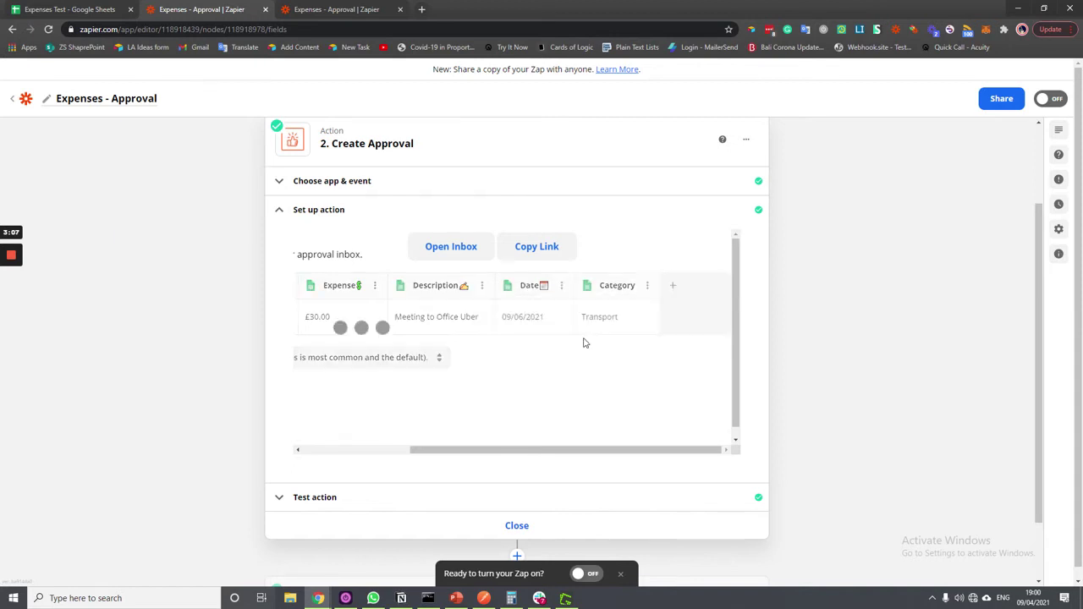
pyautogui.moveTo(602, 455); pyautogui.dragTo(321, 460)
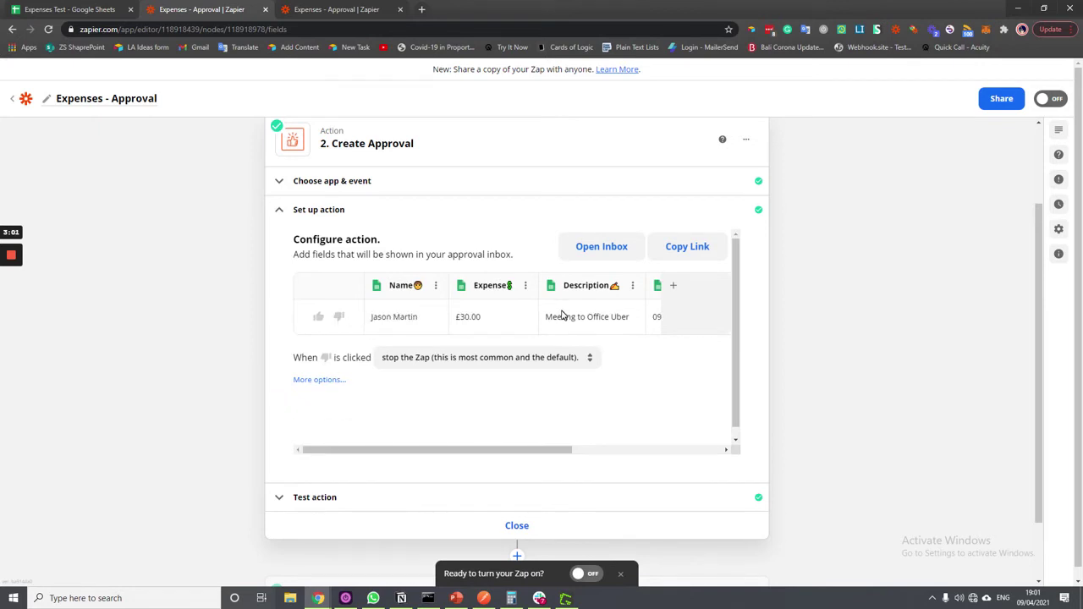
# - Reopen the Create Approval step's field configuration after closing the step editor
pyautogui.click(518, 526)
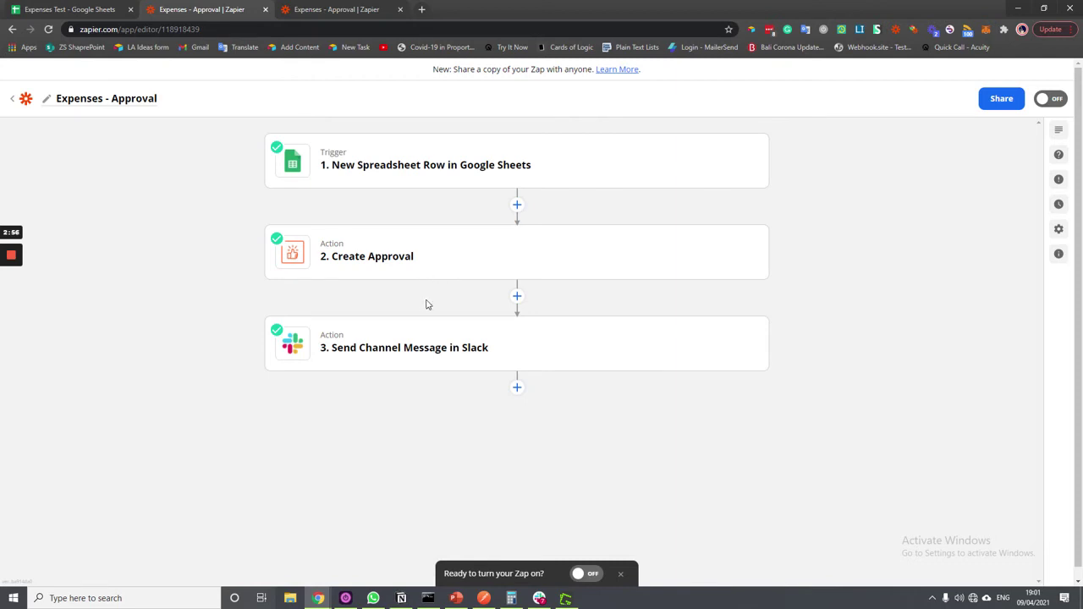
pyautogui.click(486, 268)
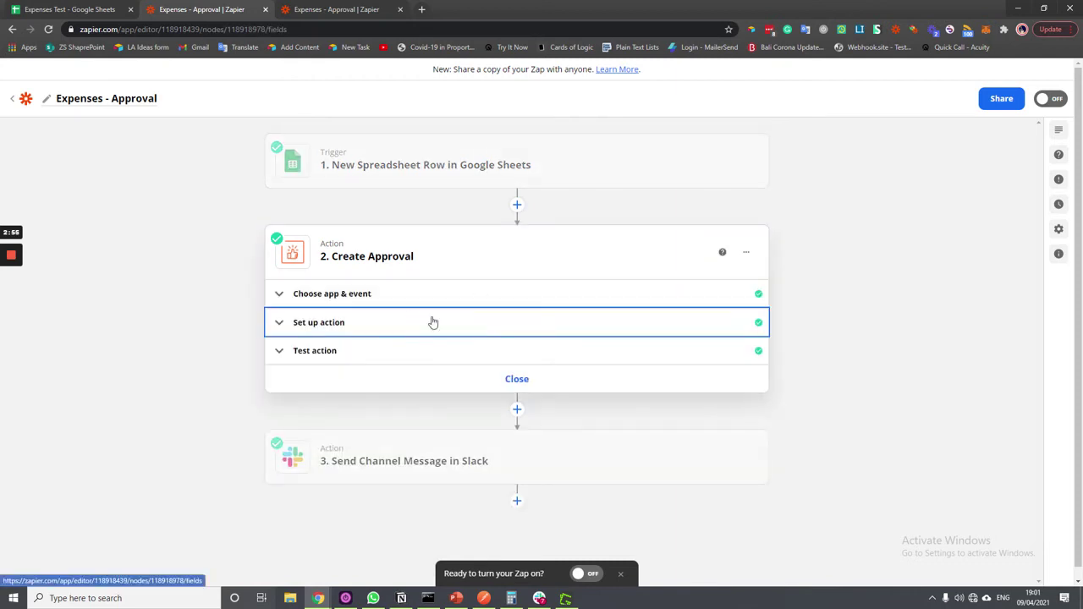
pyautogui.click(432, 323)
# - Close the duplicate Zap editor tab and return to the three-step zap overview
pyautogui.click(347, 8)
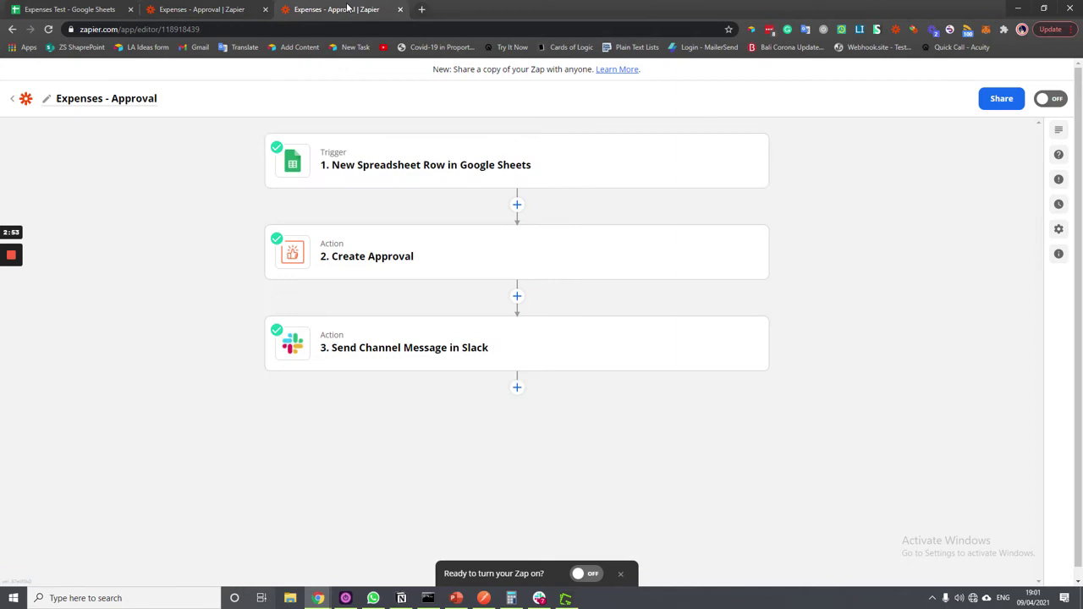
pyautogui.click(399, 9)
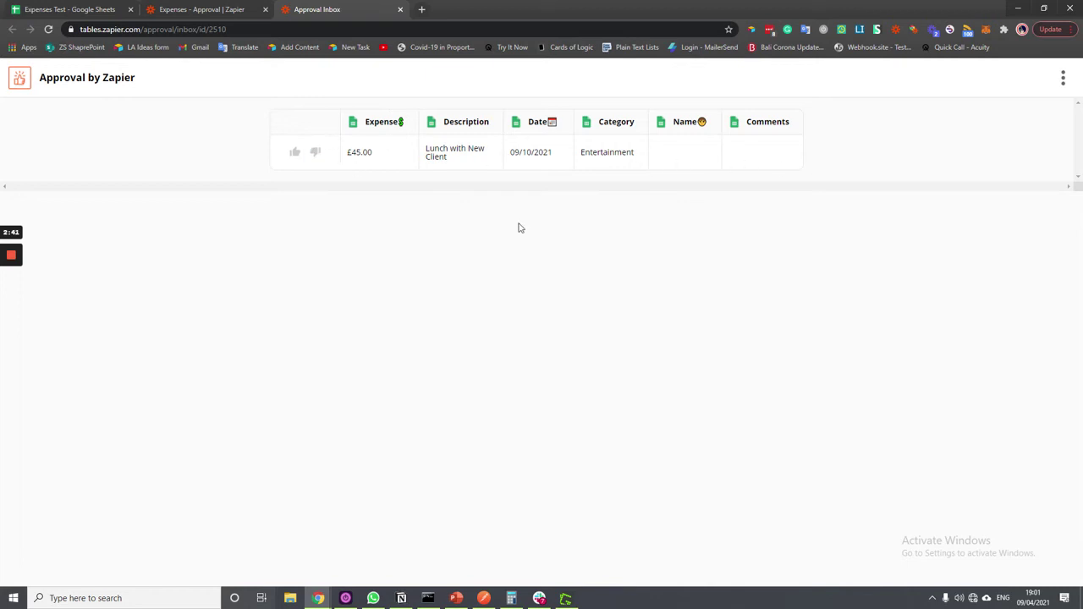
pyautogui.click(211, 10)
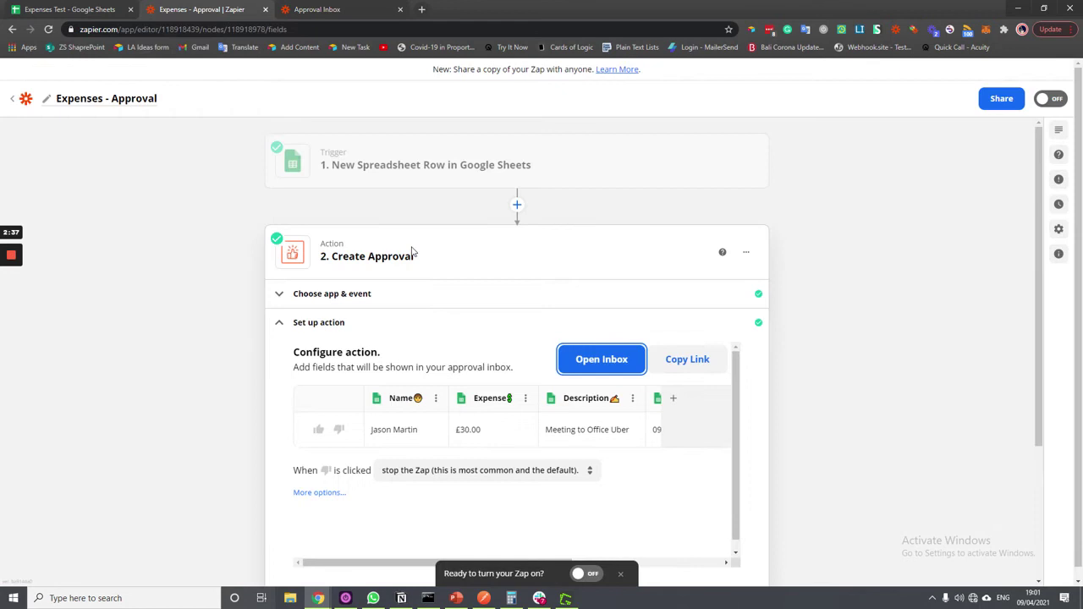
pyautogui.scroll(-5, 508, 477)
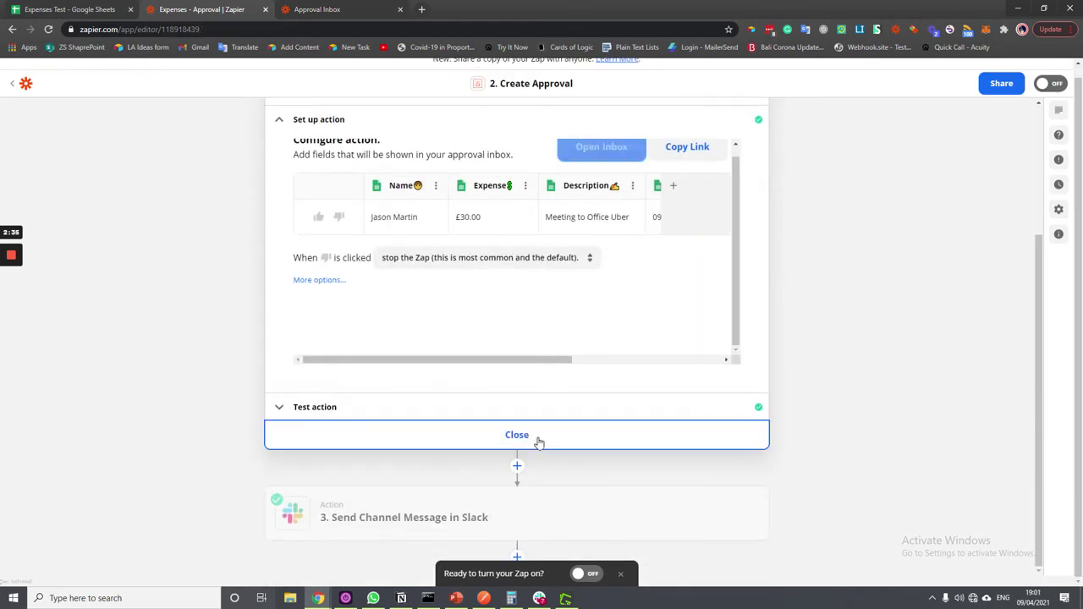
pyautogui.click(538, 438)
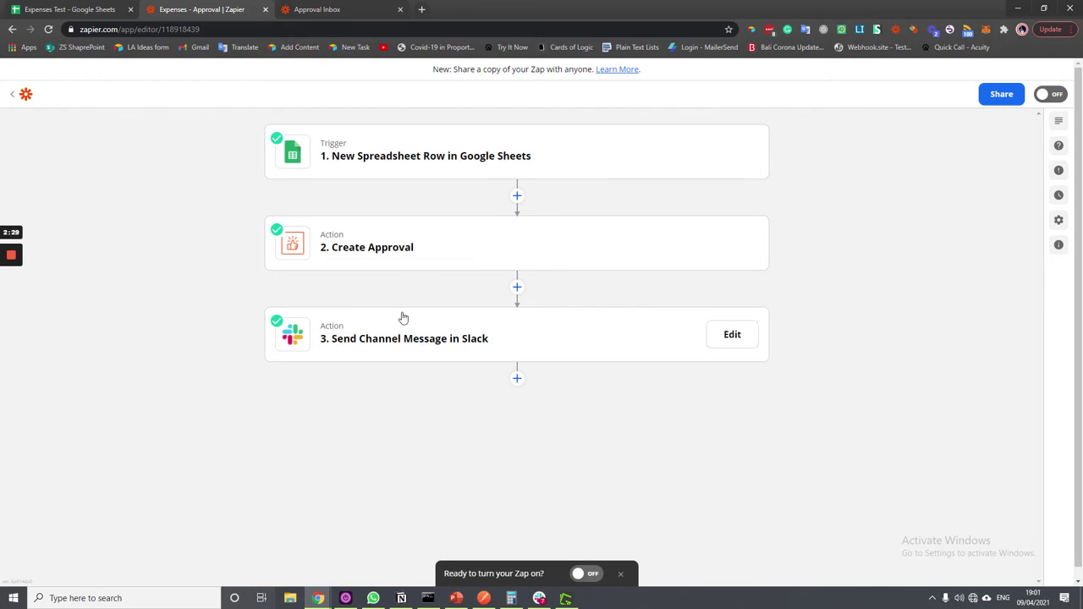
# - Approve the £45.00 Lunch with New Client expense in the Approval Inbox, then return to Expenses Test
pyautogui.click(315, 8)
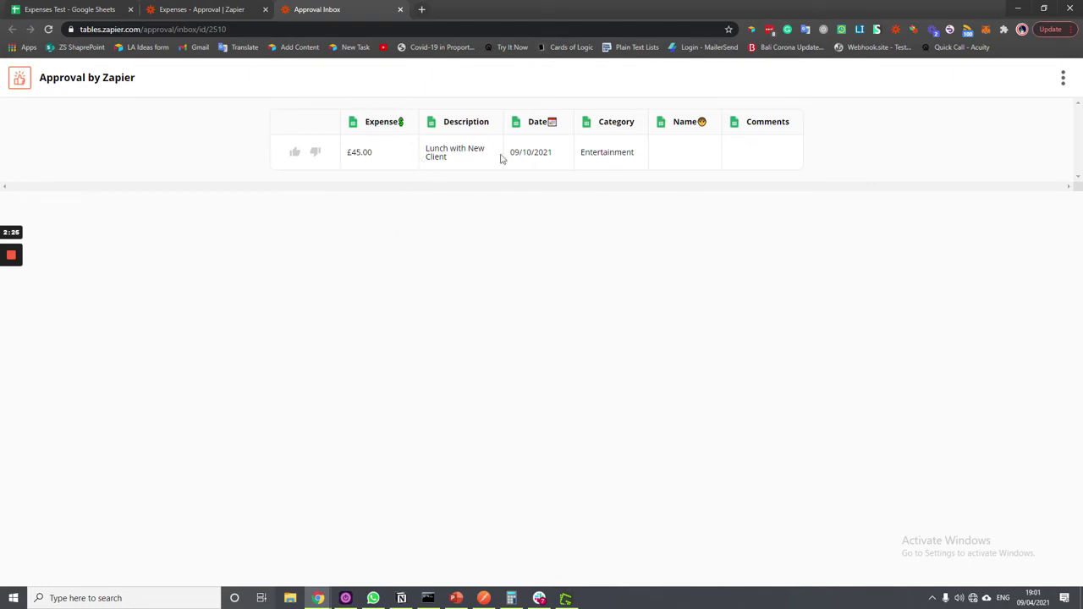
pyautogui.click(294, 153)
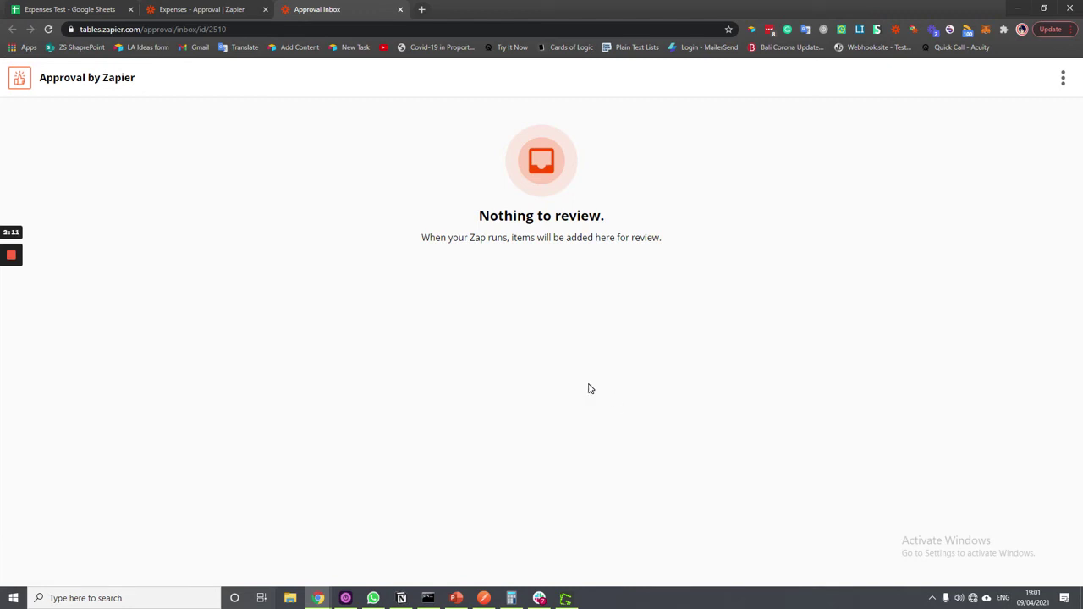
pyautogui.click(68, 9)
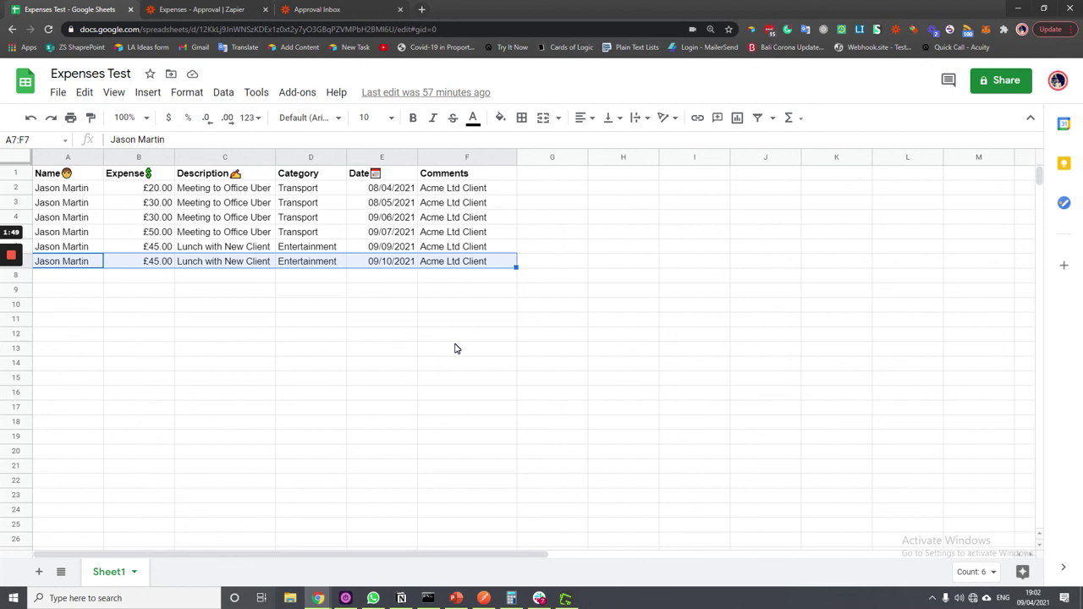
pyautogui.click(329, 9)
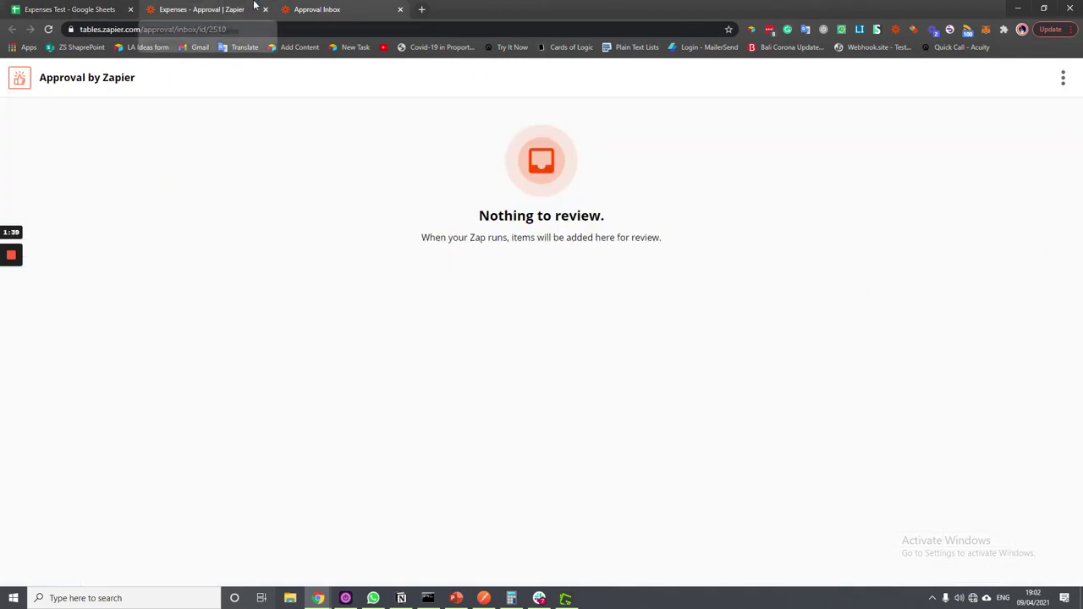
pyautogui.click(209, 5)
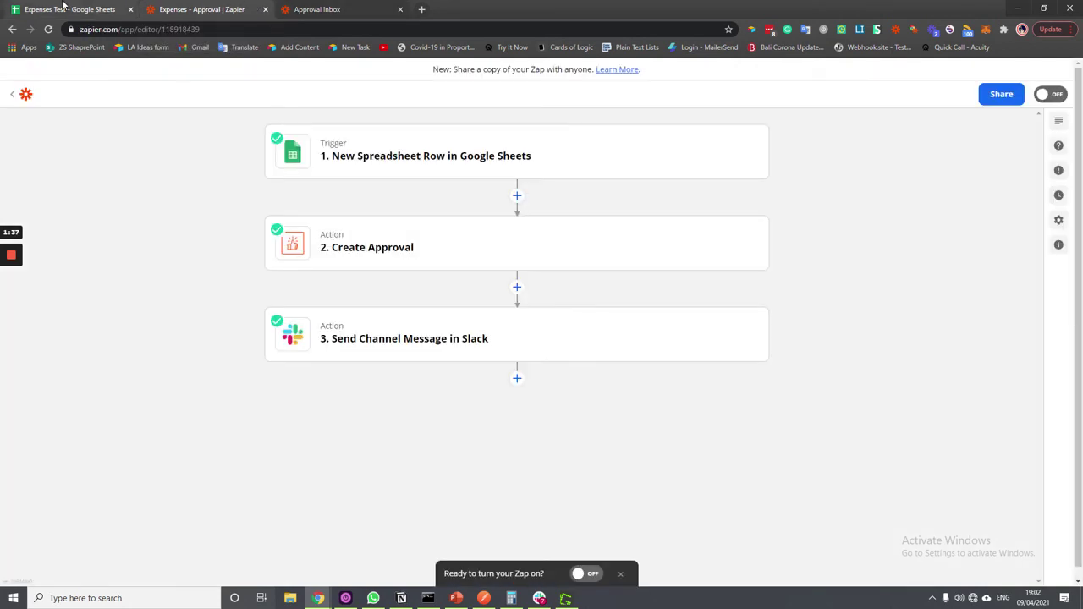
pyautogui.click(66, 6)
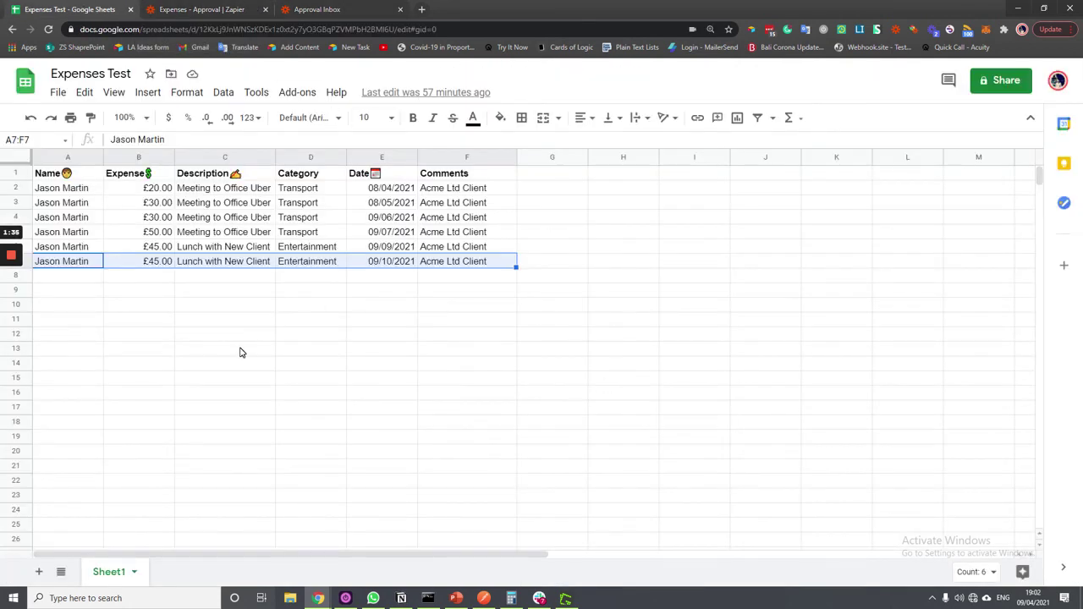